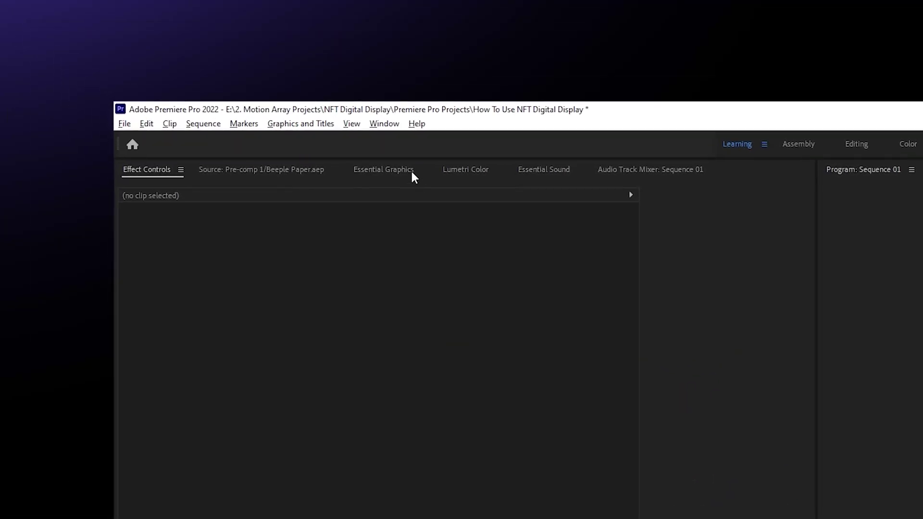
Install the MA Digital Collector Display Intro - 16x9 motion graphics template
{"action": "left_click", "coordinate": [159, 37]}
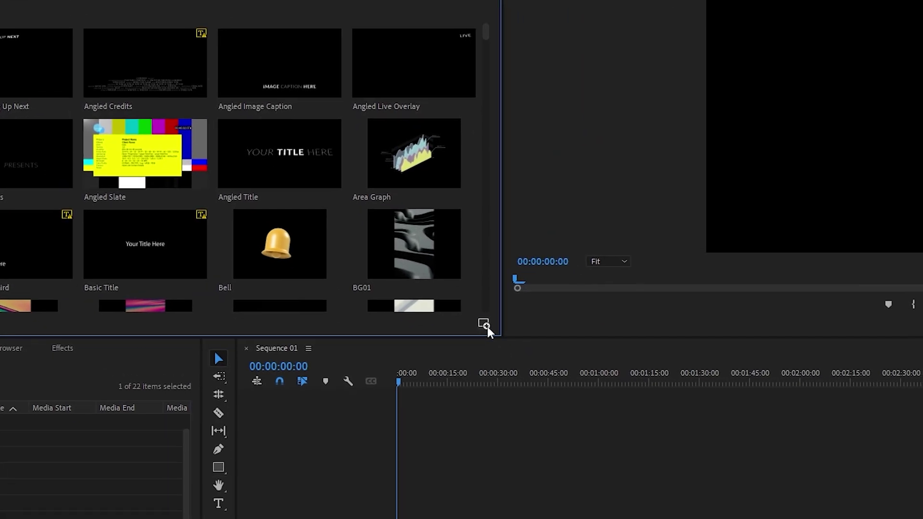
{"action": "left_click", "coordinate": [484, 325]}
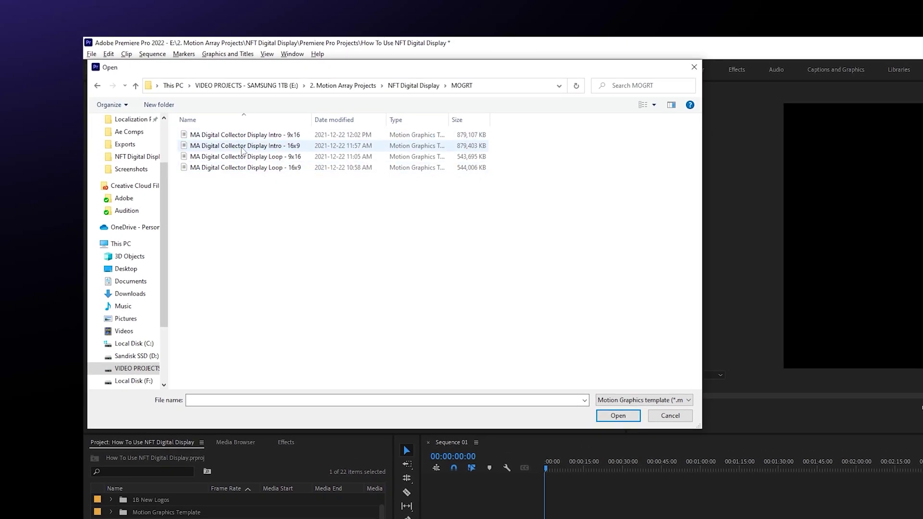
{"action": "left_click", "coordinate": [243, 147]}
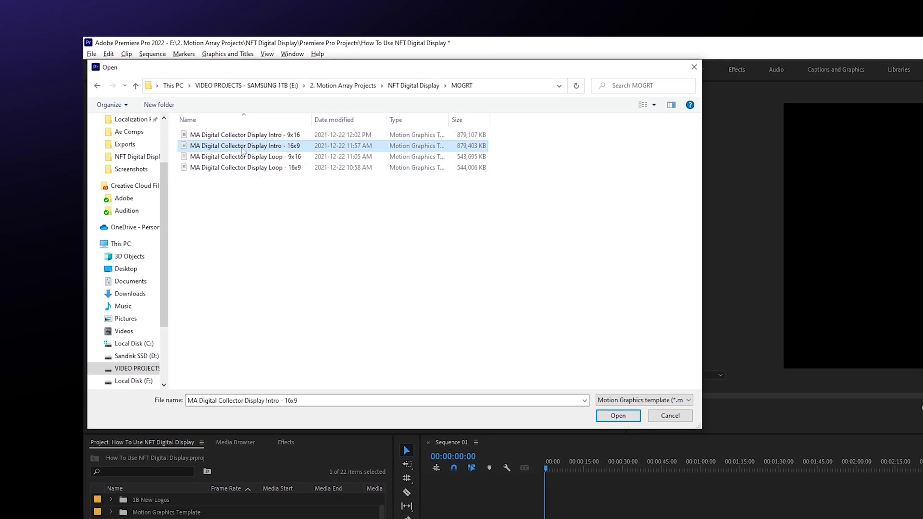
{"action": "left_click", "coordinate": [631, 419]}
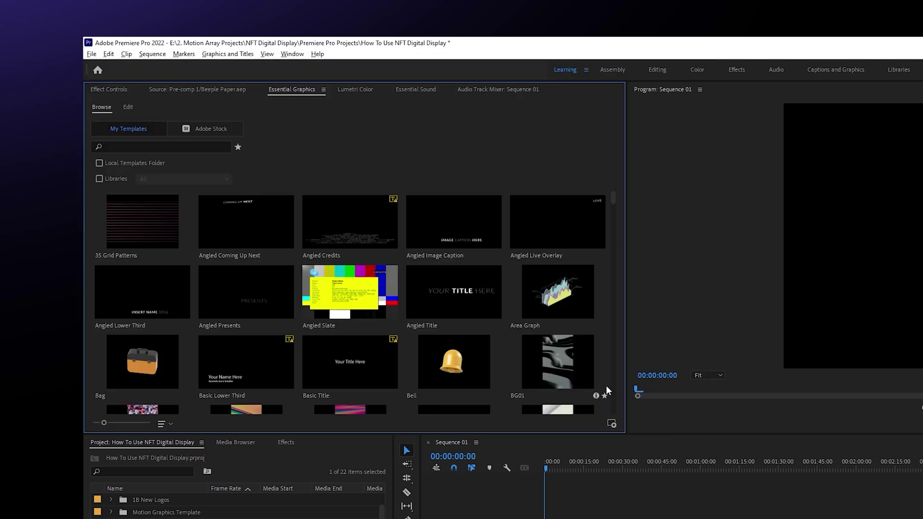
Install the Digital Collector Display Intro - 9x16 template from the MOGRT folder
{"action": "left_click", "coordinate": [612, 424]}
{"action": "left_click", "coordinate": [260, 159]}
{"action": "left_click", "coordinate": [260, 168]}
{"action": "left_click", "coordinate": [260, 135]}
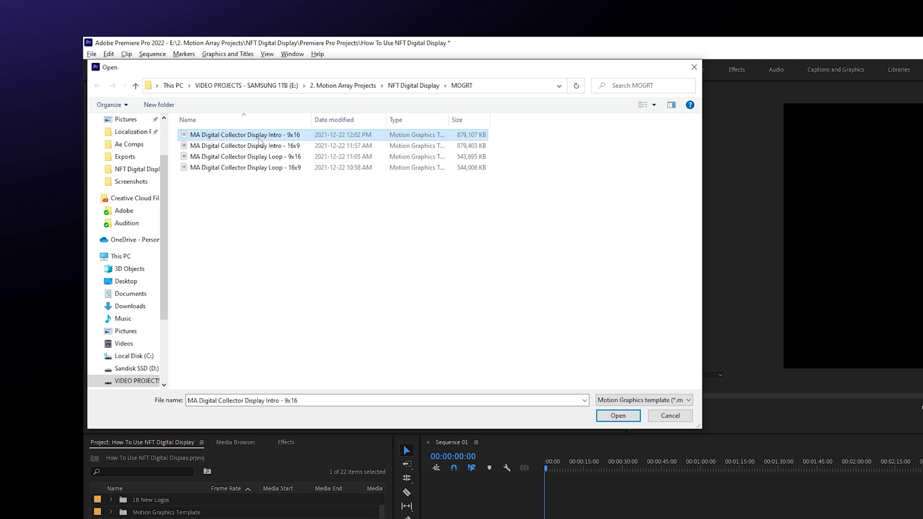
{"action": "double_click", "coordinate": [260, 146]}
Search 'digital collector' and drag the Loop 16x9 template onto V1 of Sequence 01
{"action": "type", "text": "digital collect"}
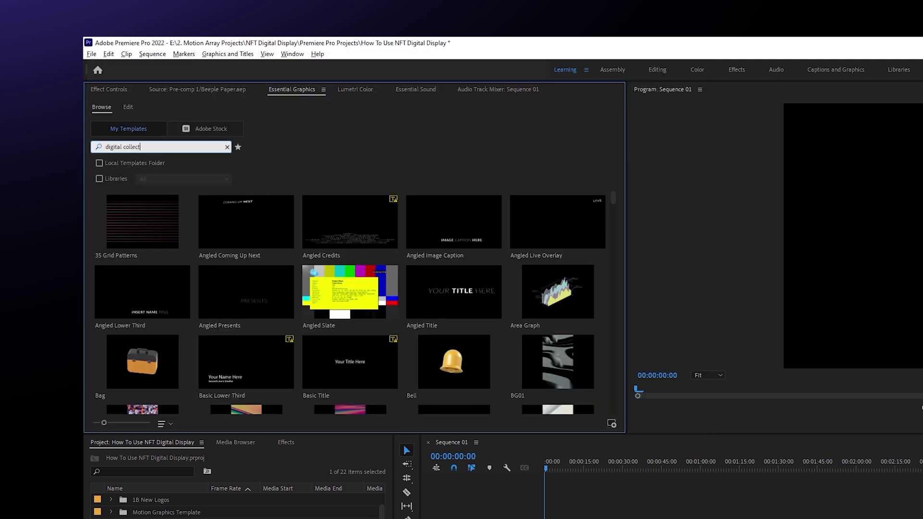
{"action": "type", "text": "or"}
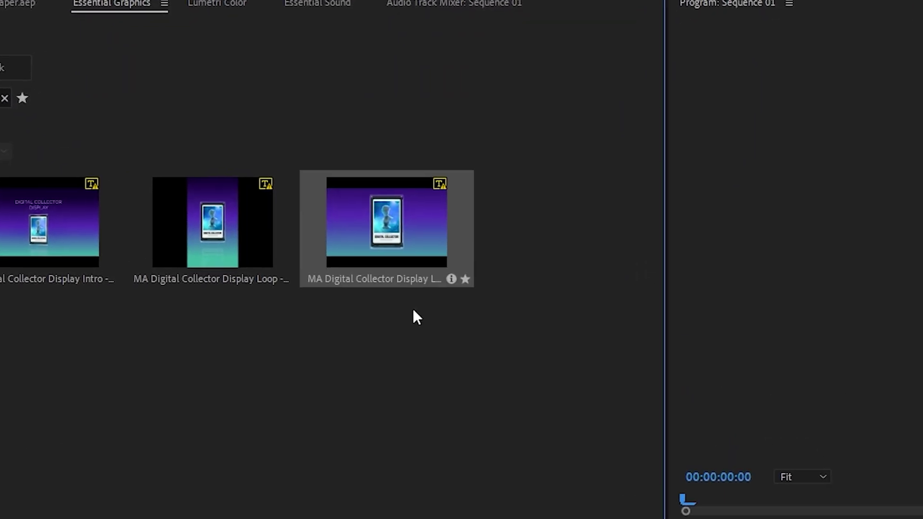
{"action": "left_click_drag", "start_coordinate": [416, 317], "coordinate": [293, 359]}
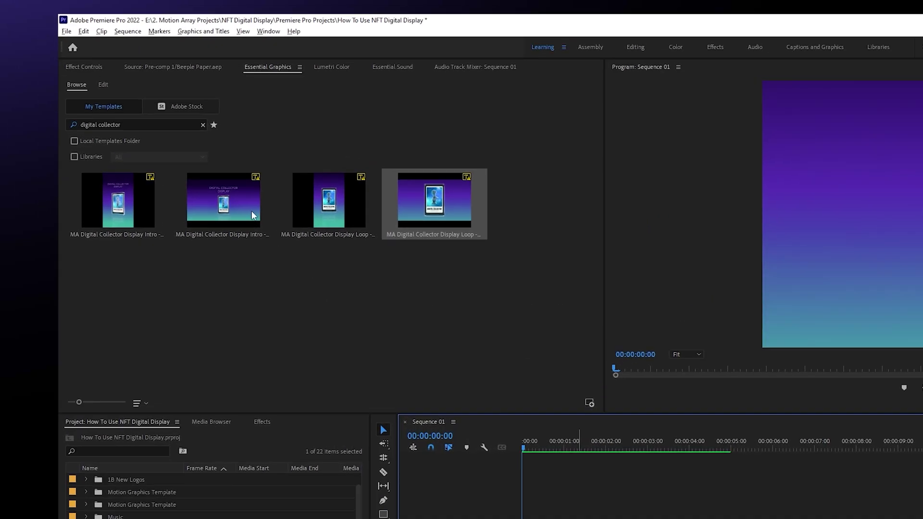
Replace the card's sculpture artwork with emojis0019 and set it to Scale to fit
{"action": "left_click", "coordinate": [31, 49]}
{"action": "left_click", "coordinate": [117, 176]}
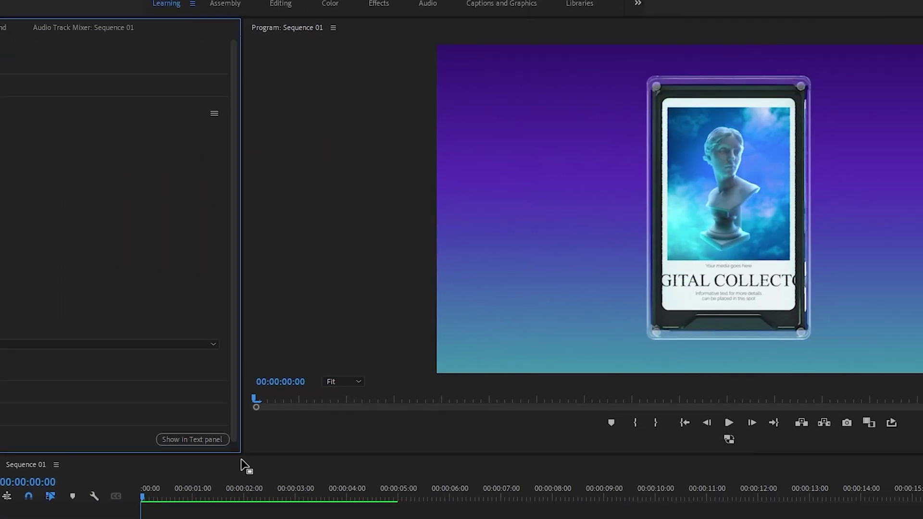
{"action": "key", "text": "alt+Tab"}
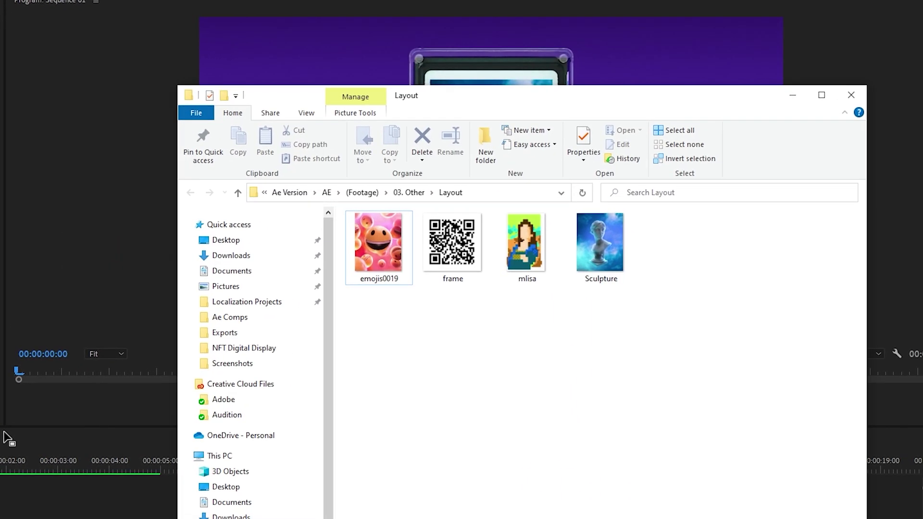
{"action": "mouse_move", "coordinate": [388, 261]}
{"action": "left_mouse_down"}
{"action": "mouse_move", "coordinate": [433, 259]}
{"action": "mouse_move", "coordinate": [308, 258]}
{"action": "mouse_move", "coordinate": [391, 270]}
{"action": "left_mouse_up"}
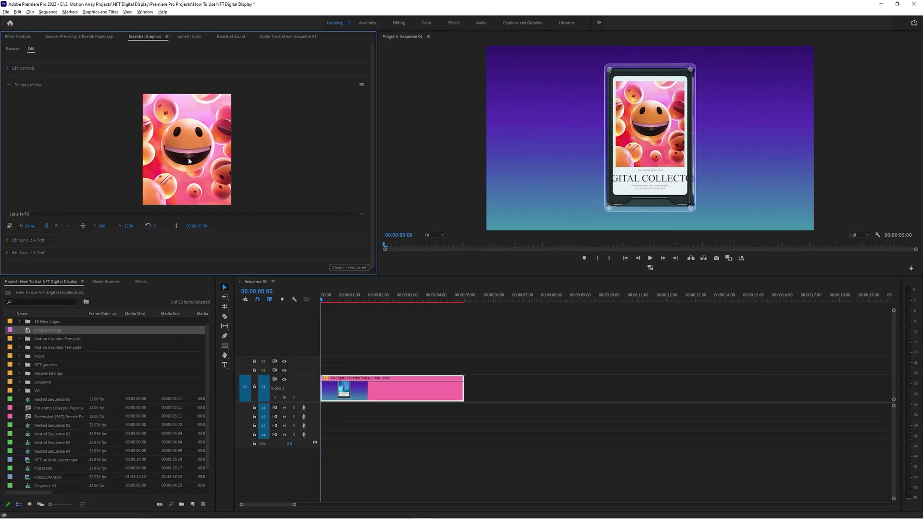
{"action": "left_click", "coordinate": [176, 215]}
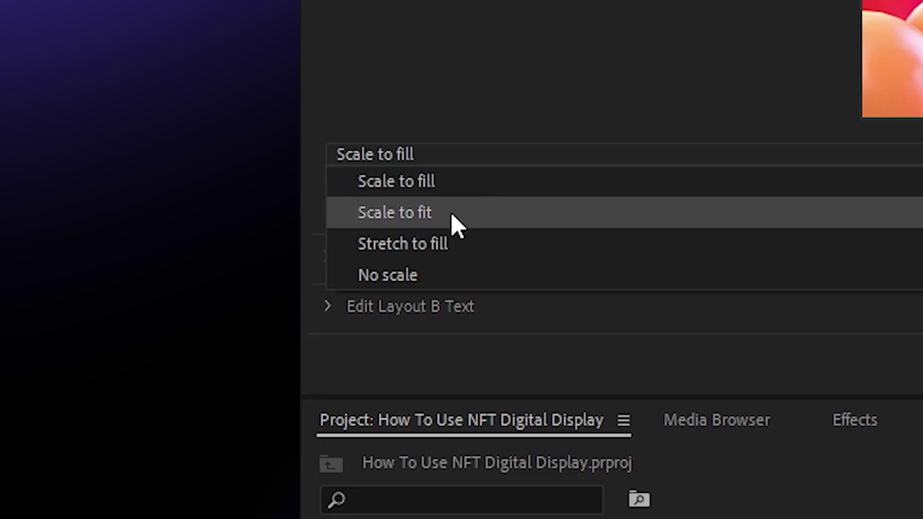
{"action": "left_click", "coordinate": [457, 225]}
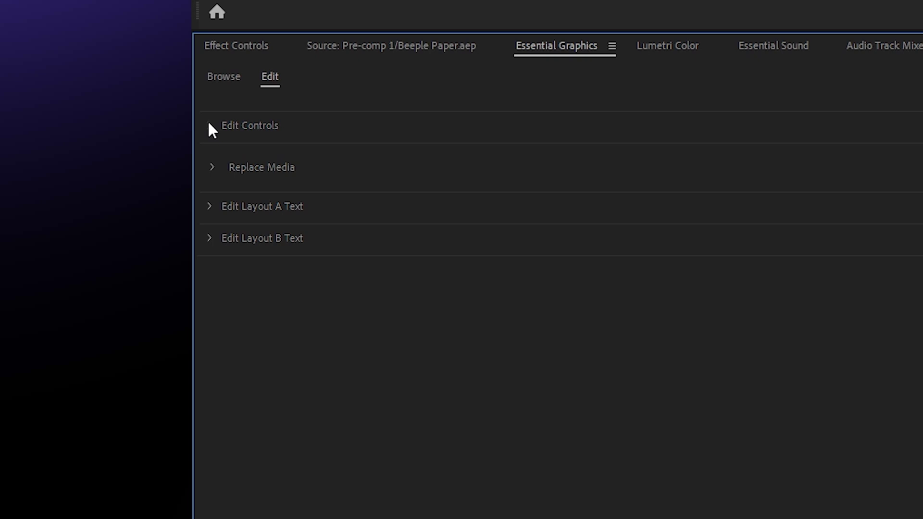
Switch the display card to Layout B in the template's edit controls
{"action": "left_click", "coordinate": [209, 126]}
{"action": "left_click", "coordinate": [310, 171]}
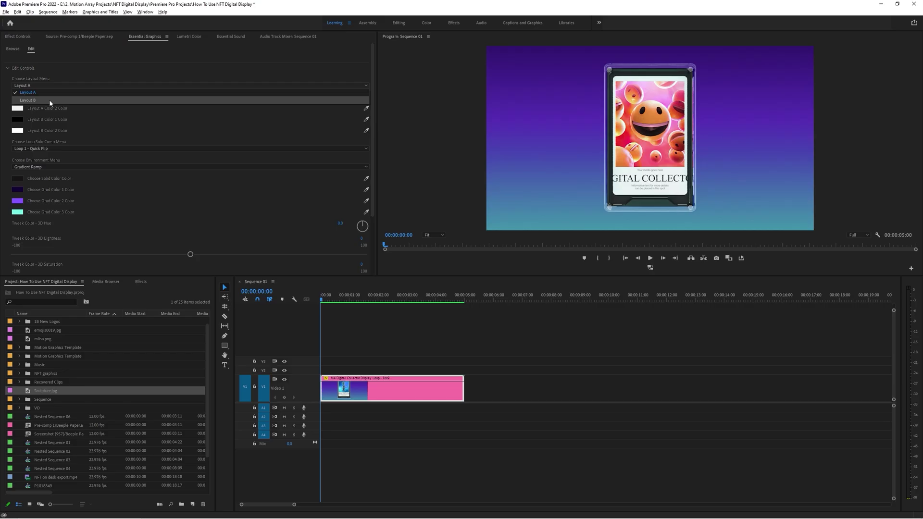
{"action": "left_click", "coordinate": [317, 206]}
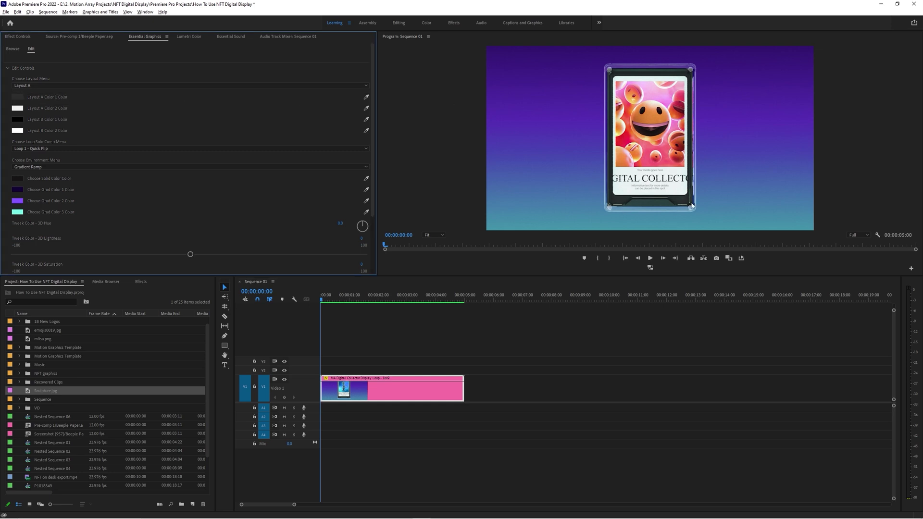
{"action": "left_click", "coordinate": [46, 100]}
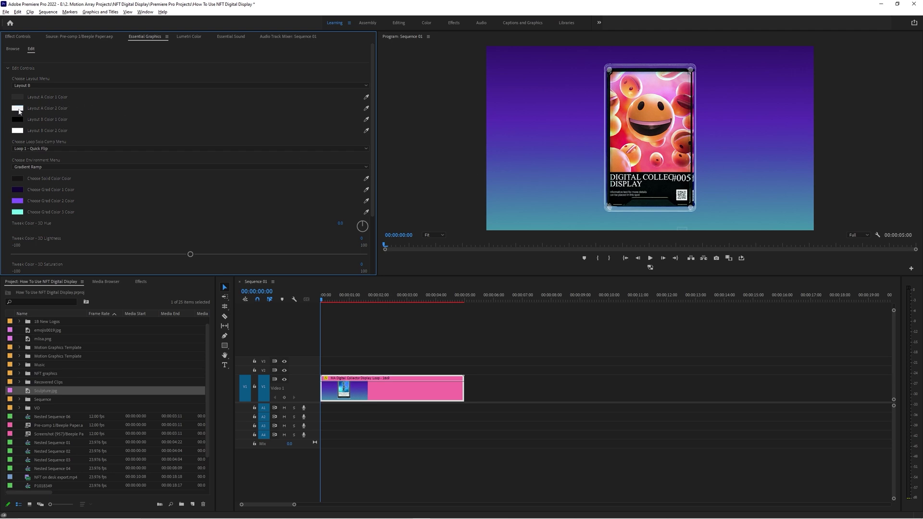
Set Layout B Color 2 to black and Color 1 to white
{"action": "left_click", "coordinate": [18, 131]}
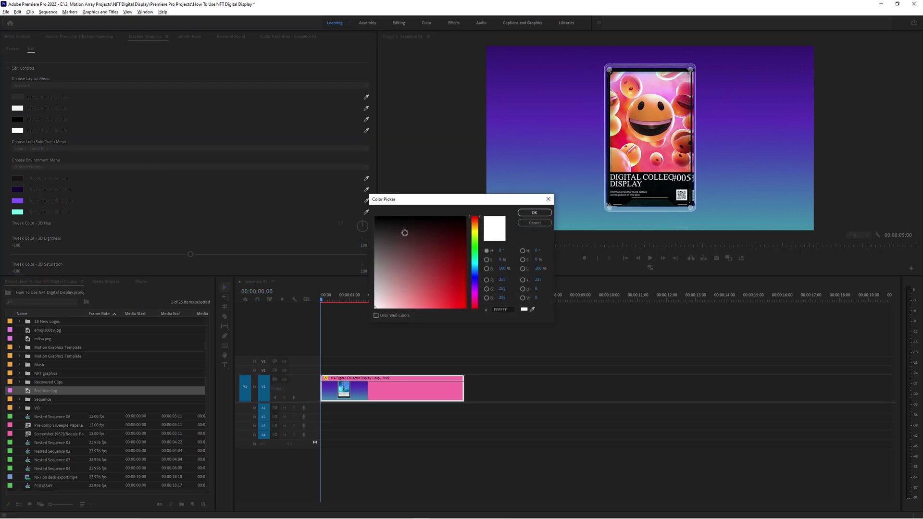
{"action": "left_click", "coordinate": [535, 213]}
{"action": "left_click", "coordinate": [534, 212]}
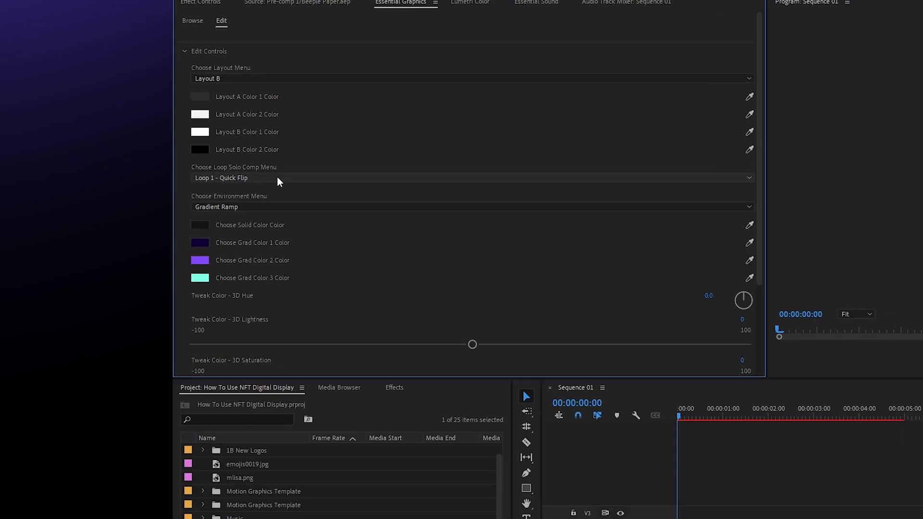
{"action": "left_click", "coordinate": [76, 149]}
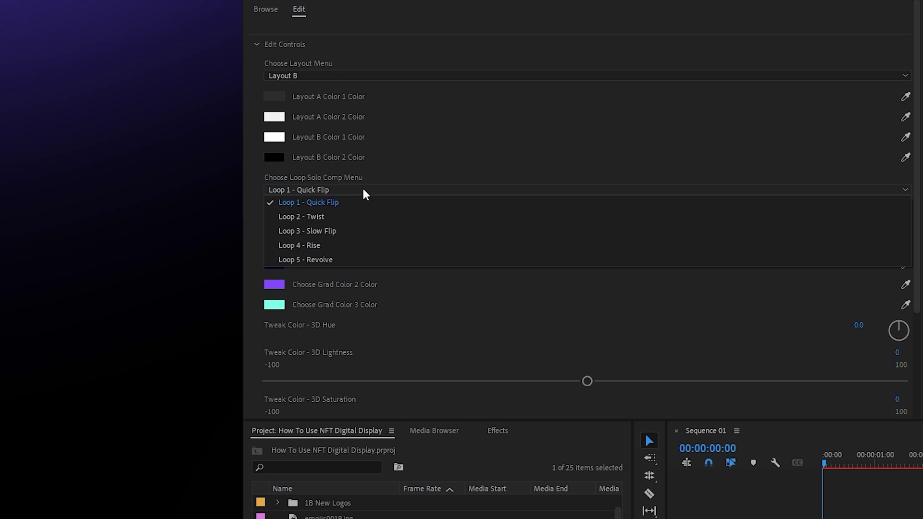
Apply the Loop 5 - Revolve animation, preview it, and paste copies of the loop clip
{"action": "left_click", "coordinate": [323, 216]}
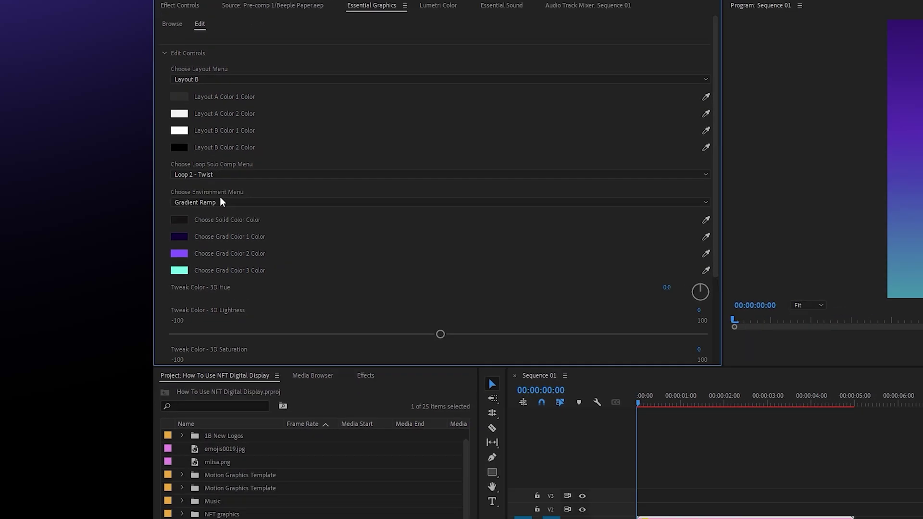
{"action": "key", "text": "space"}
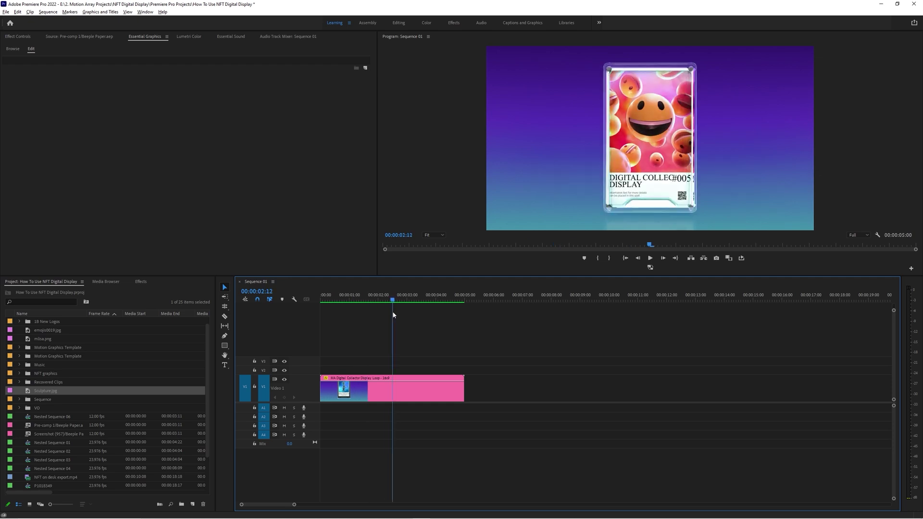
{"action": "left_click", "coordinate": [384, 401]}
{"action": "key", "text": "ctrl+c"}
{"action": "key", "text": "Down"}
{"action": "key", "text": "ctrl+v"}
{"action": "key", "text": "ctrl+v"}
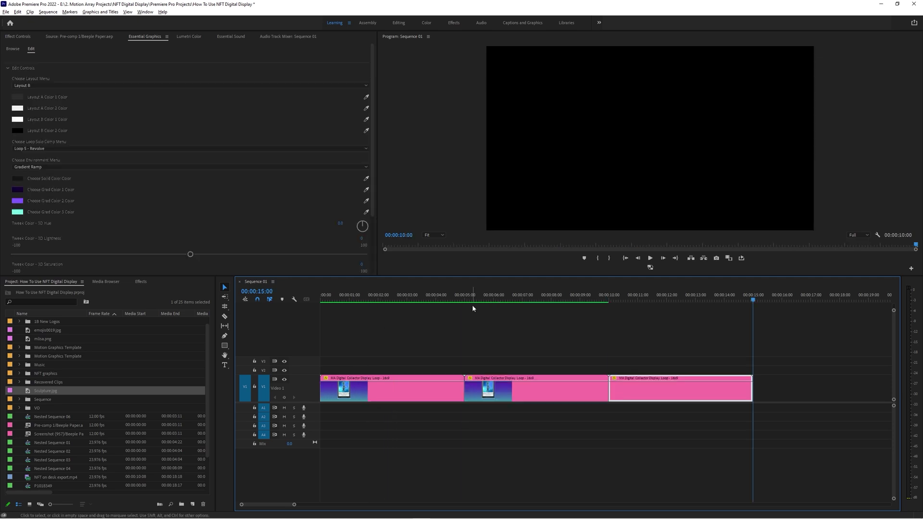
{"action": "key", "text": "ctrl+v"}
Return to the sequence start, zoom the timeline out and play the card preview
{"action": "left_click", "coordinate": [345, 298]}
{"action": "key", "text": "space"}
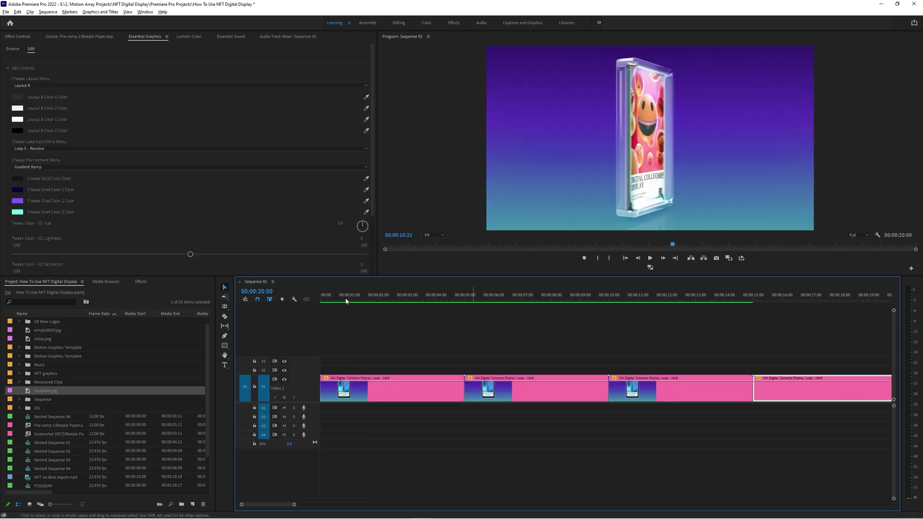
{"action": "key", "text": "minus"}
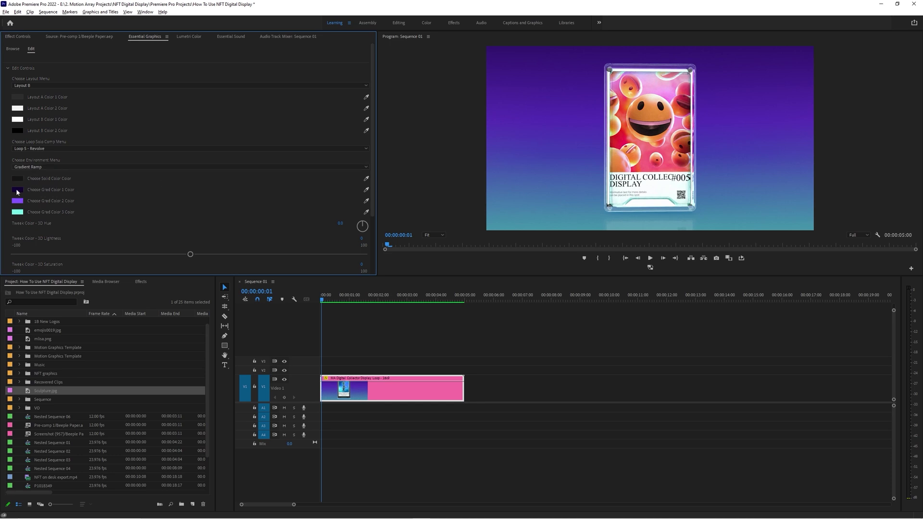
Adjust the second gradient colour, then set the card environment to Alpha Transparent
{"action": "left_click", "coordinate": [17, 201]}
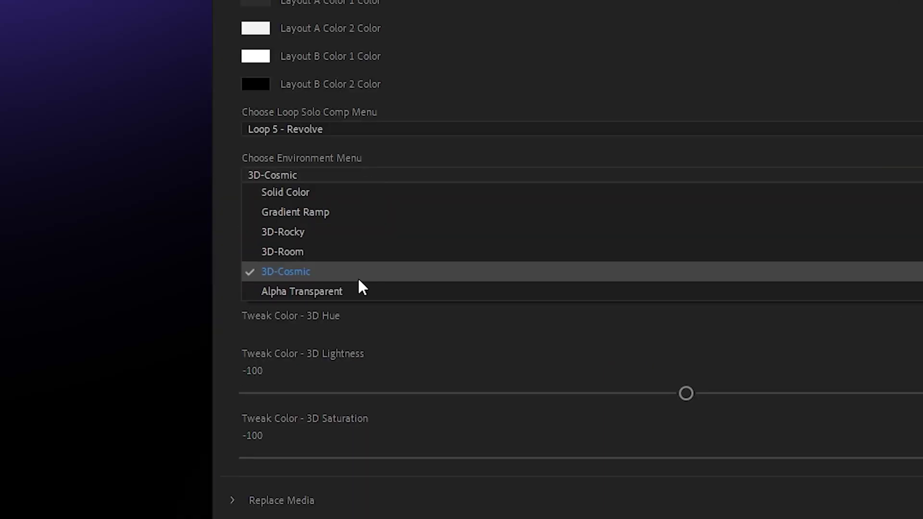
{"action": "left_click", "coordinate": [359, 291]}
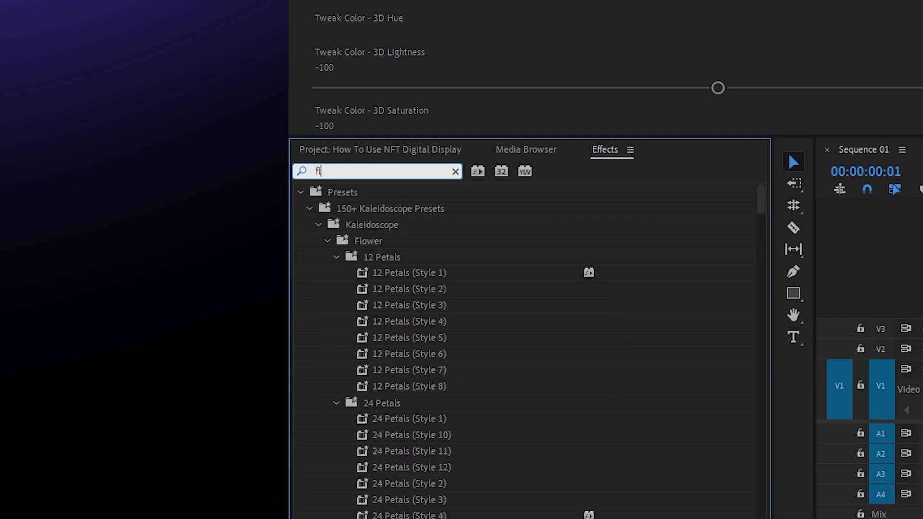
Apply Vertical Flip to the V2 copy and lower its opacity to about 57%
{"action": "type", "text": "ip"}
{"action": "left_click", "coordinate": [361, 311]}
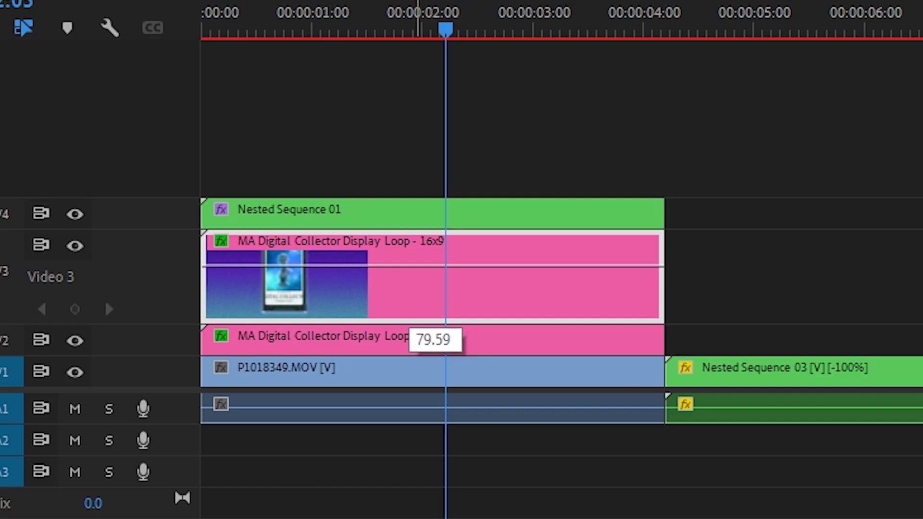
{"action": "left_click_drag", "start_coordinate": [428, 271], "coordinate": [428, 282]}
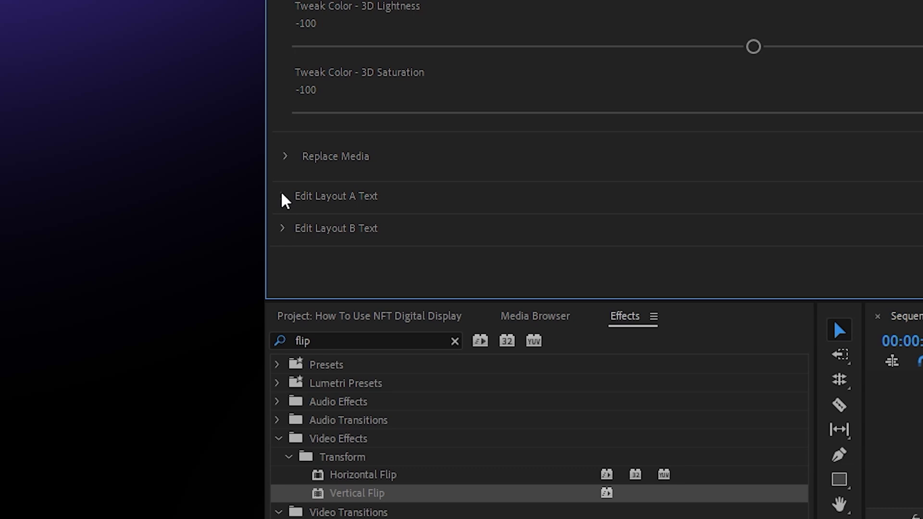
Collapse the Layout A text options and expand the Edit Layout B Text options
{"action": "left_click", "coordinate": [283, 196]}
{"action": "scroll", "coordinate": [283, 195], "scroll_direction": "down", "scroll_amount": 2}
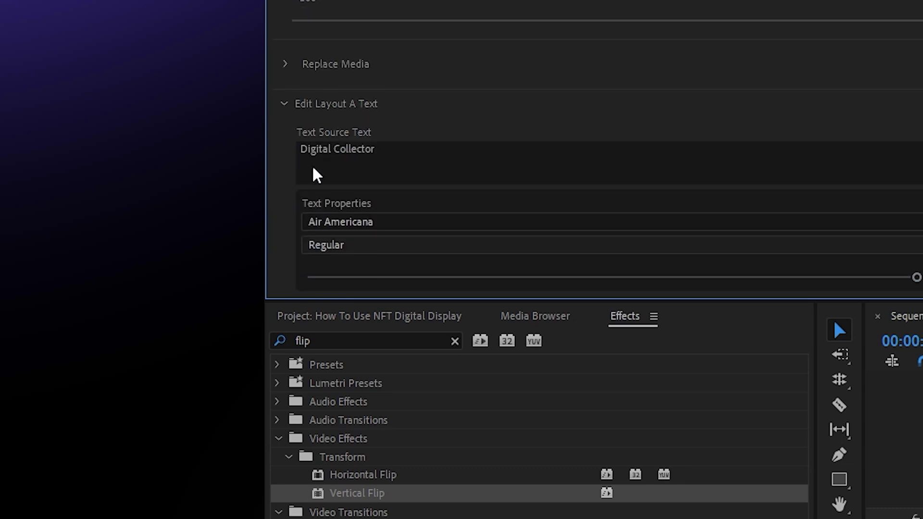
{"action": "left_click", "coordinate": [285, 104]}
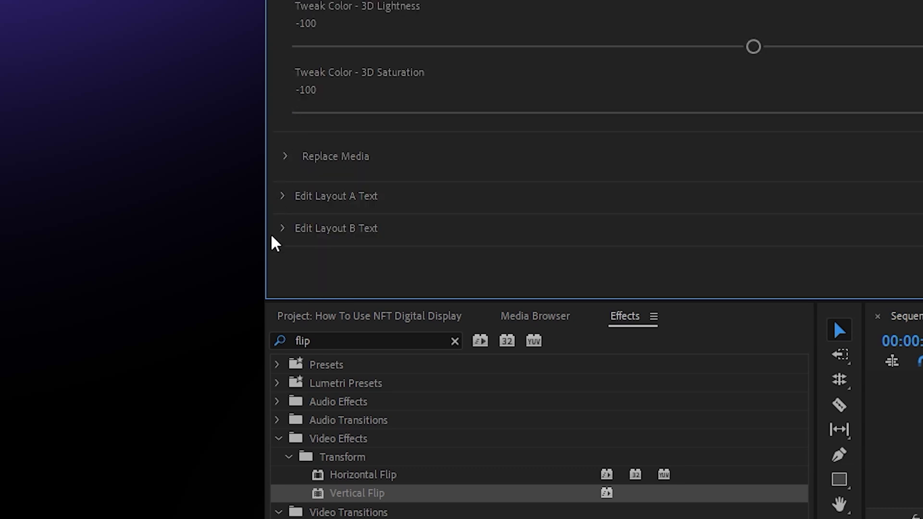
{"action": "left_click", "coordinate": [283, 228]}
{"action": "scroll", "coordinate": [283, 226], "scroll_direction": "down", "scroll_amount": 6}
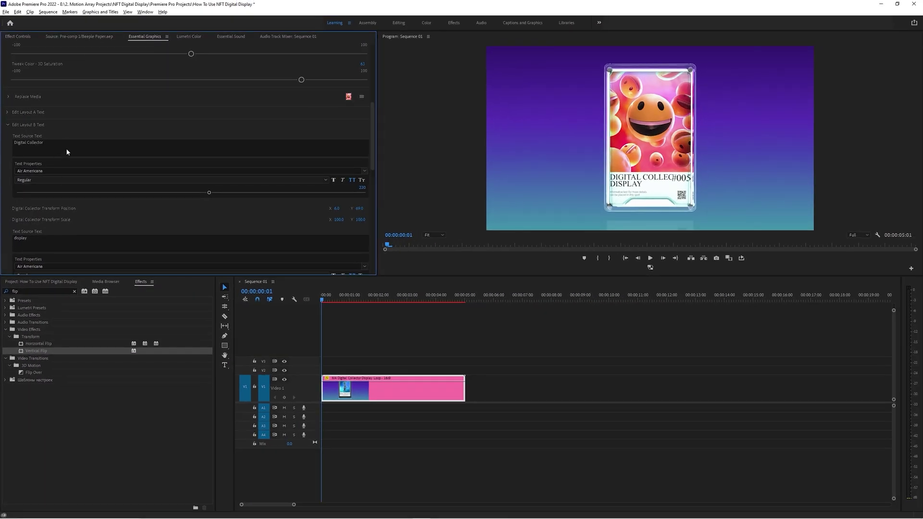
Retitle the Layout B card 'SMILES FALLING' set in Artist Sans Black
{"action": "left_click", "coordinate": [72, 143]}
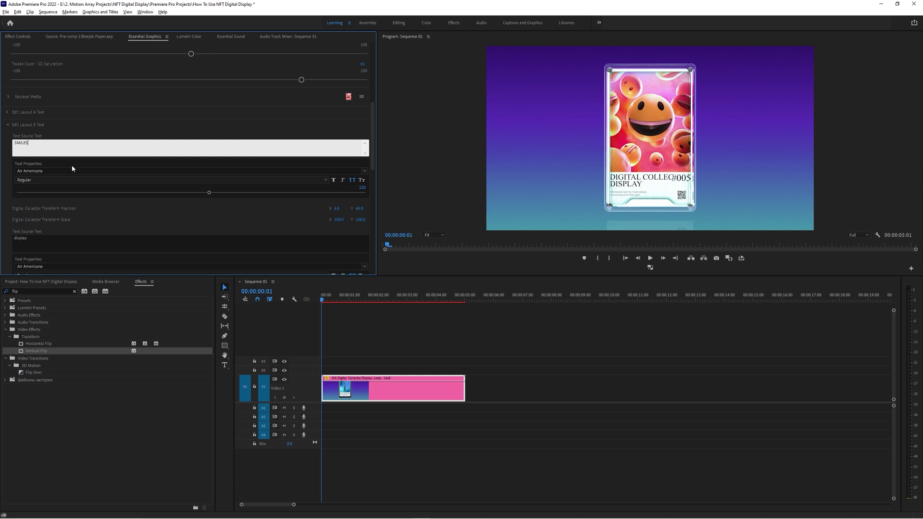
{"action": "left_click", "coordinate": [43, 181]}
{"action": "left_click", "coordinate": [37, 284]}
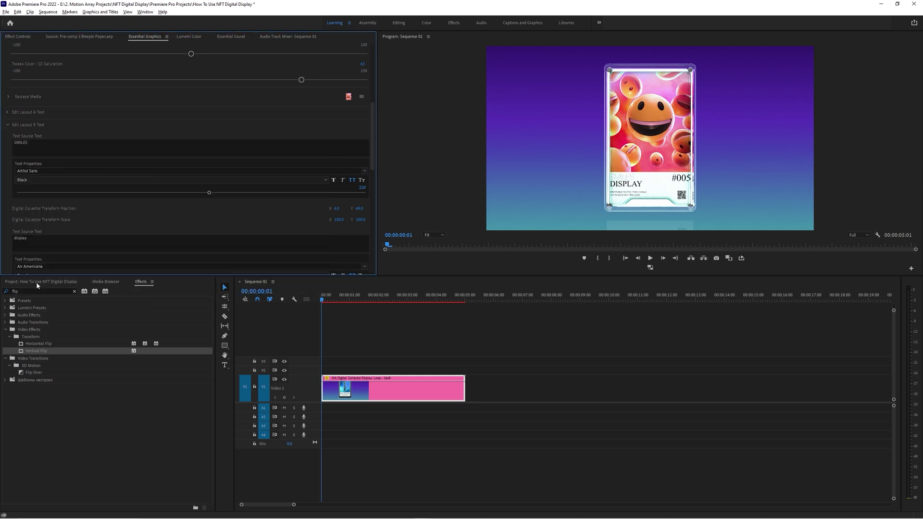
{"action": "left_click", "coordinate": [51, 145]}
{"action": "type", "text": "FALLING"}
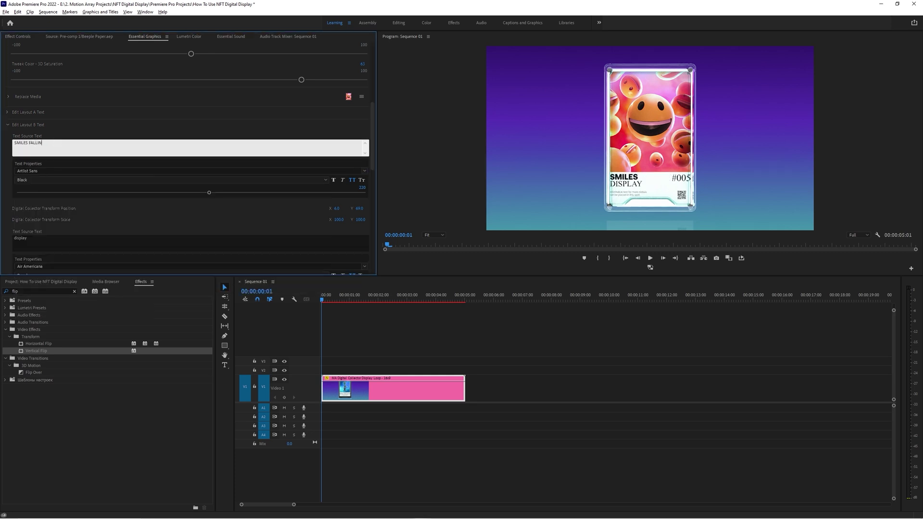
{"action": "left_click", "coordinate": [6, 233]}
{"action": "scroll", "coordinate": [6, 233], "scroll_direction": "down", "scroll_amount": 3}
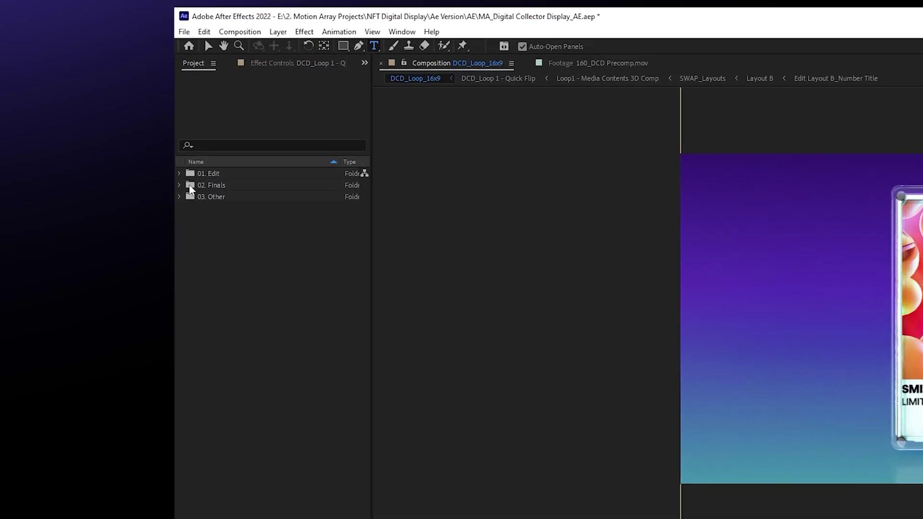
Open the Replace Media composition from 01. Edit and import mlisa.png into it
{"action": "left_click", "coordinate": [179, 173]}
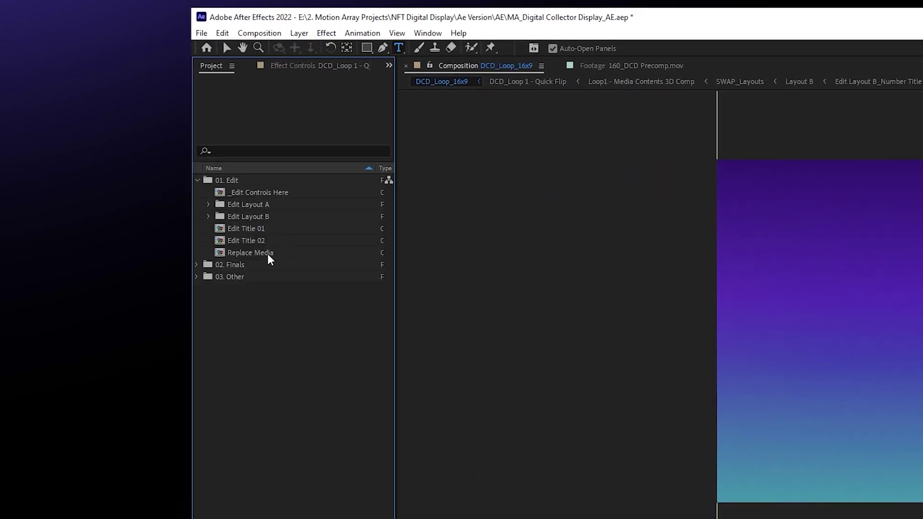
{"action": "double_click", "coordinate": [268, 254]}
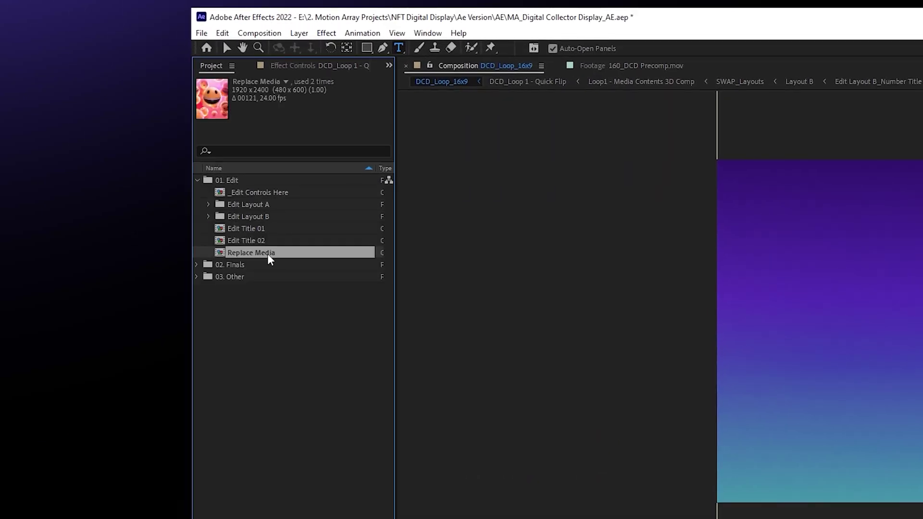
{"action": "key", "text": "alt+Tab"}
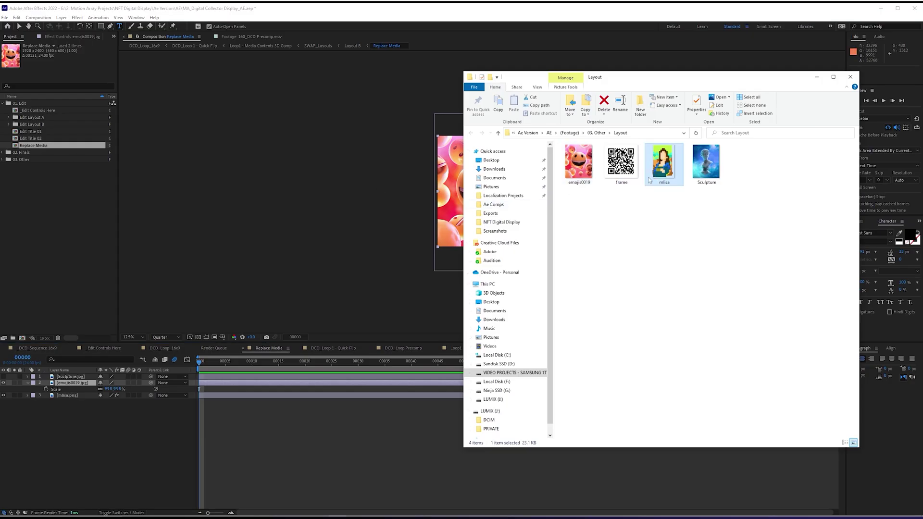
{"action": "left_click_drag", "start_coordinate": [50, 429], "coordinate": [454, 210]}
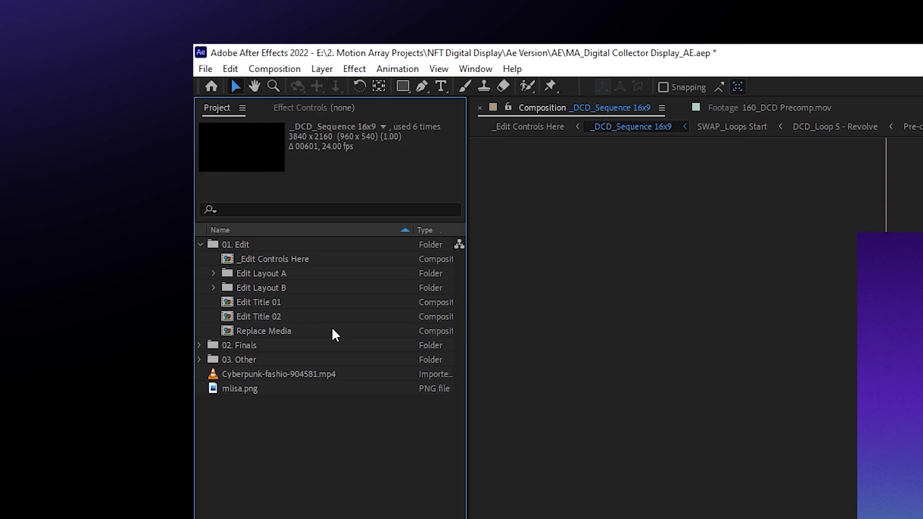
Add the Cyberpunk video as a new layer and move the current time to frame 19
{"action": "double_click", "coordinate": [295, 259]}
{"action": "left_click", "coordinate": [330, 106]}
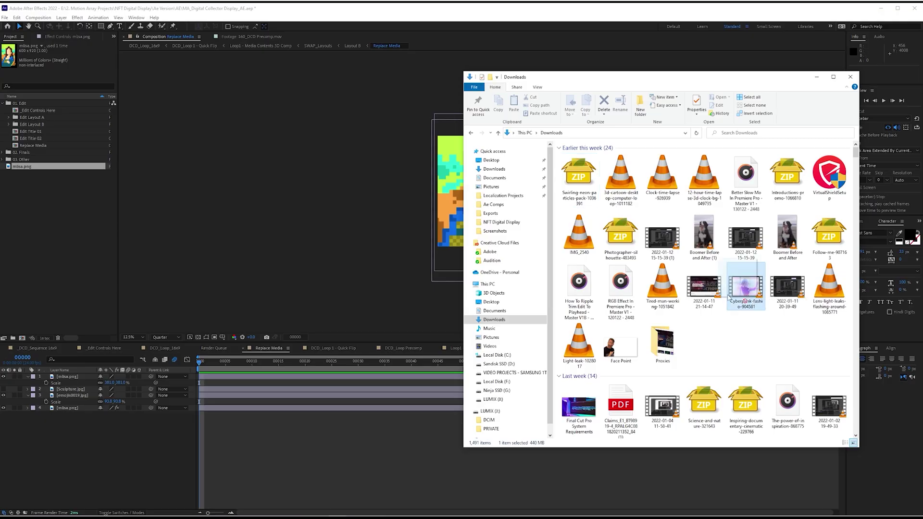
{"action": "left_click_drag", "start_coordinate": [61, 443], "coordinate": [62, 503]}
{"action": "left_click", "coordinate": [298, 364]}
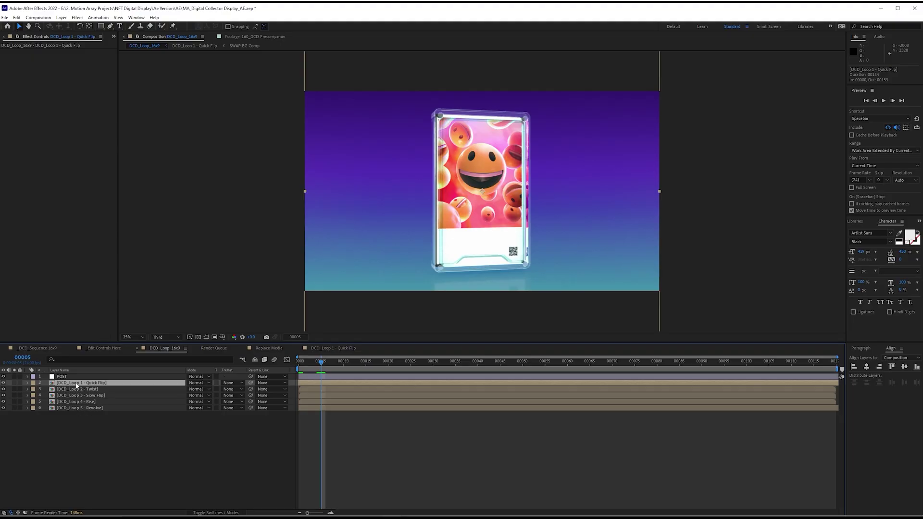
Drill through DCD_Loop 1 - Quick Flip, DCD_Loop Precomp and Layout B into the main title comp
{"action": "double_click", "coordinate": [76, 384]}
{"action": "double_click", "coordinate": [77, 395]}
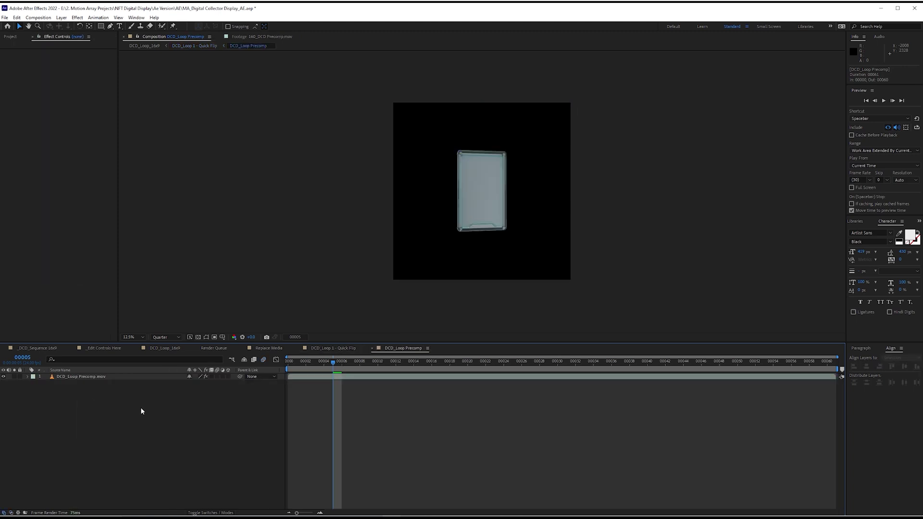
{"action": "left_click_drag", "start_coordinate": [437, 363], "coordinate": [629, 356]}
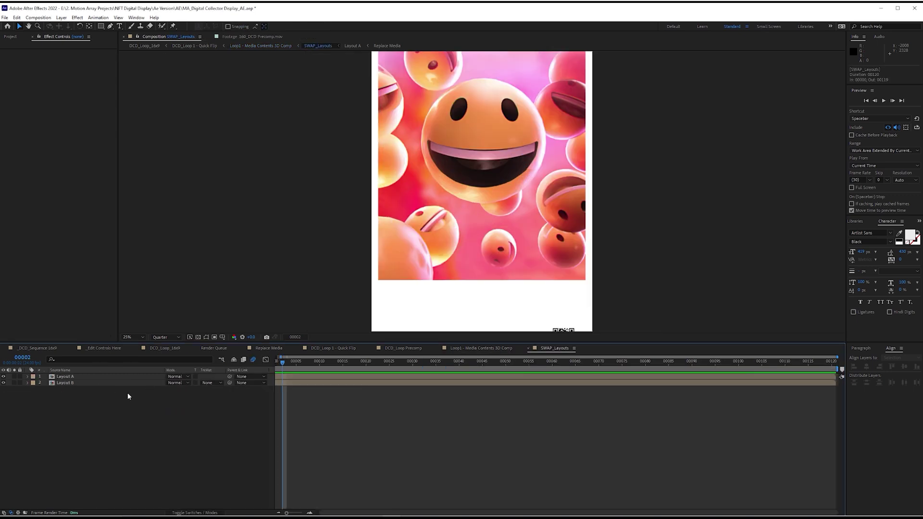
{"action": "double_click", "coordinate": [72, 382]}
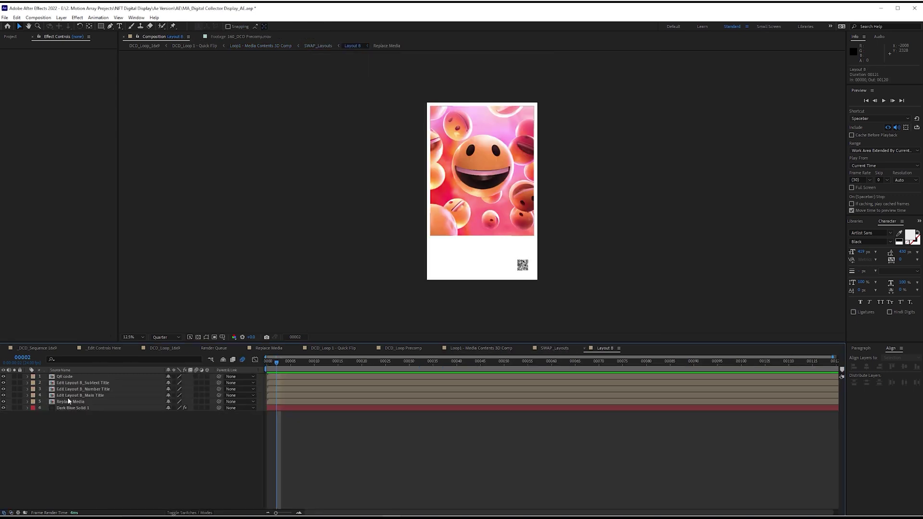
{"action": "double_click", "coordinate": [99, 395]}
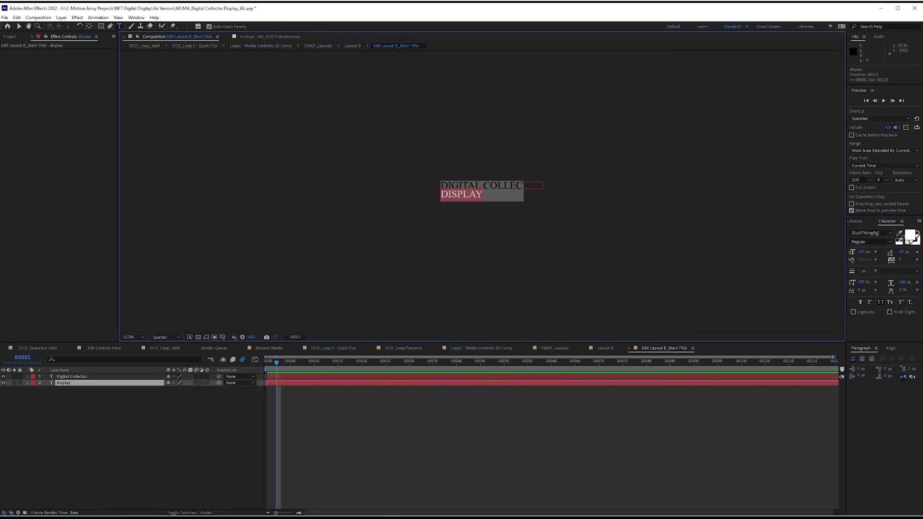